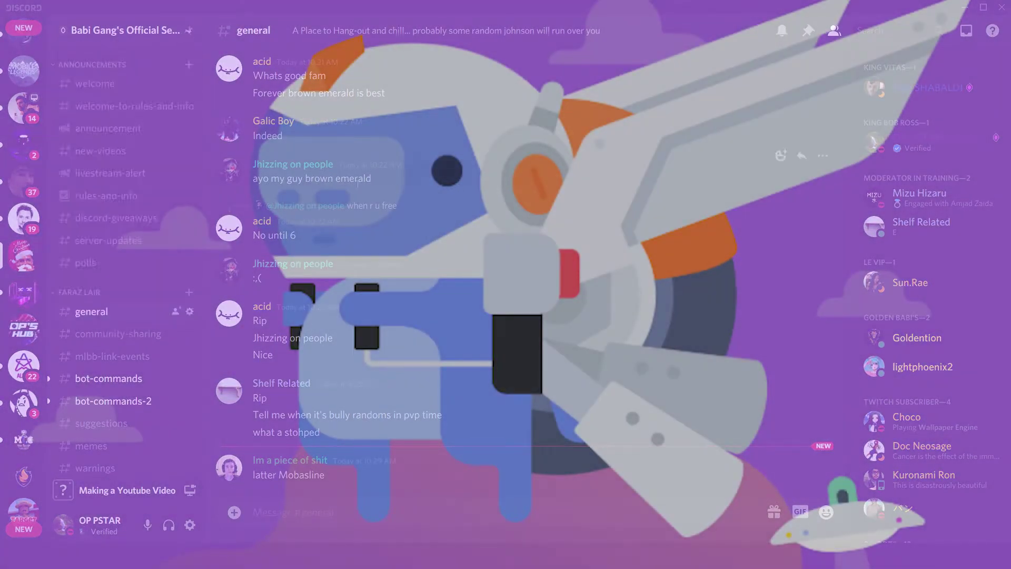
# - Open the #welcome-to-rules-and-info channel to read the existing server rules
pyautogui.click(101, 108)
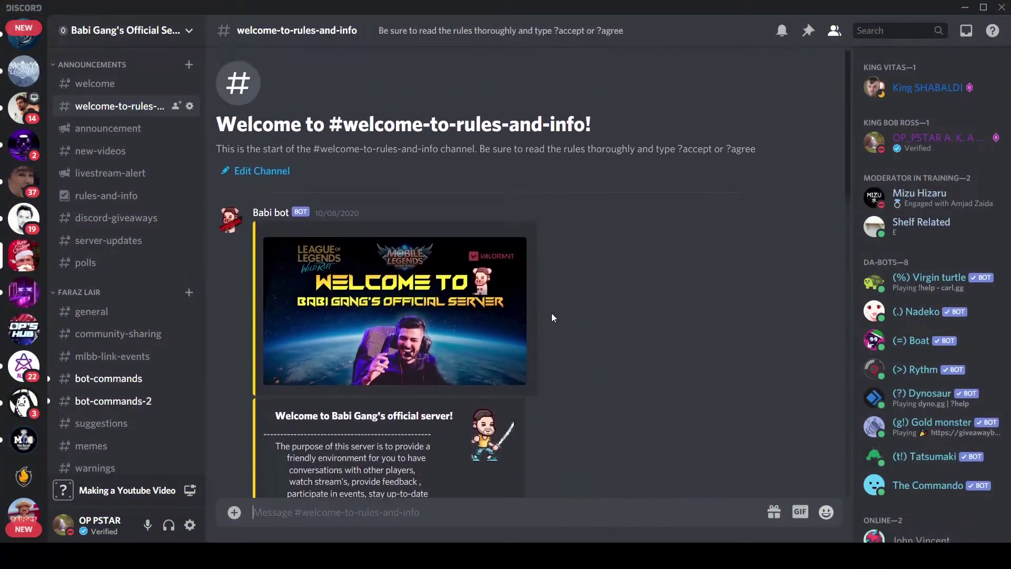
pyautogui.scroll(-4, 552, 313)
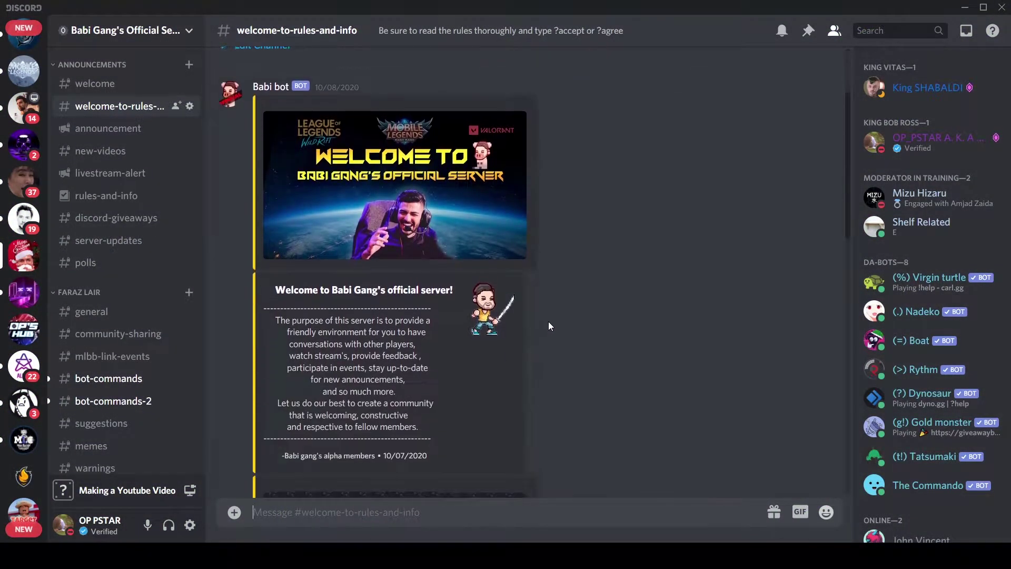
pyautogui.scroll(-4, 550, 320)
pyautogui.scroll(-3, 549, 321)
pyautogui.scroll(-3, 546, 319)
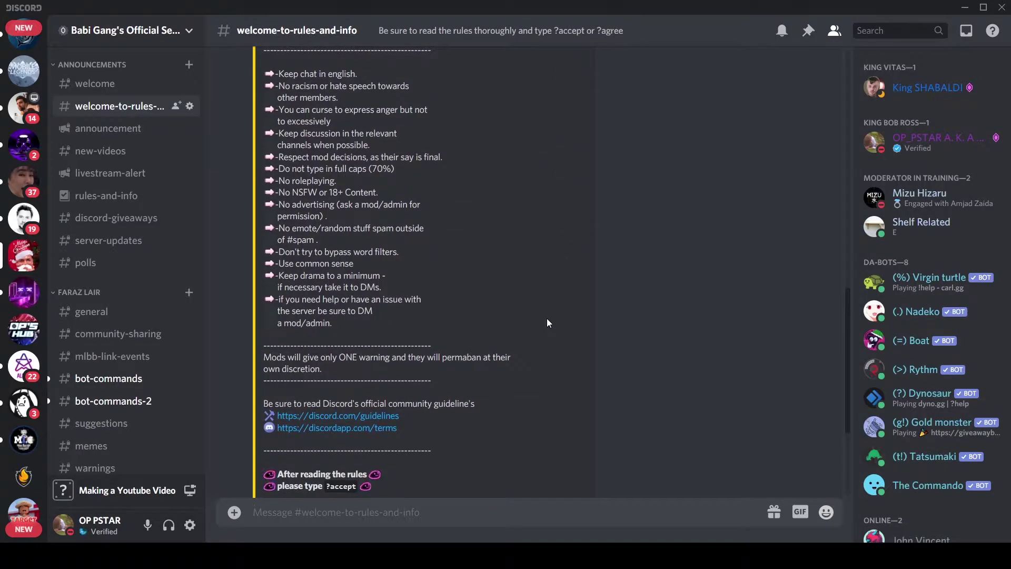
pyautogui.scroll(-3, 538, 320)
pyautogui.scroll(-2, 535, 312)
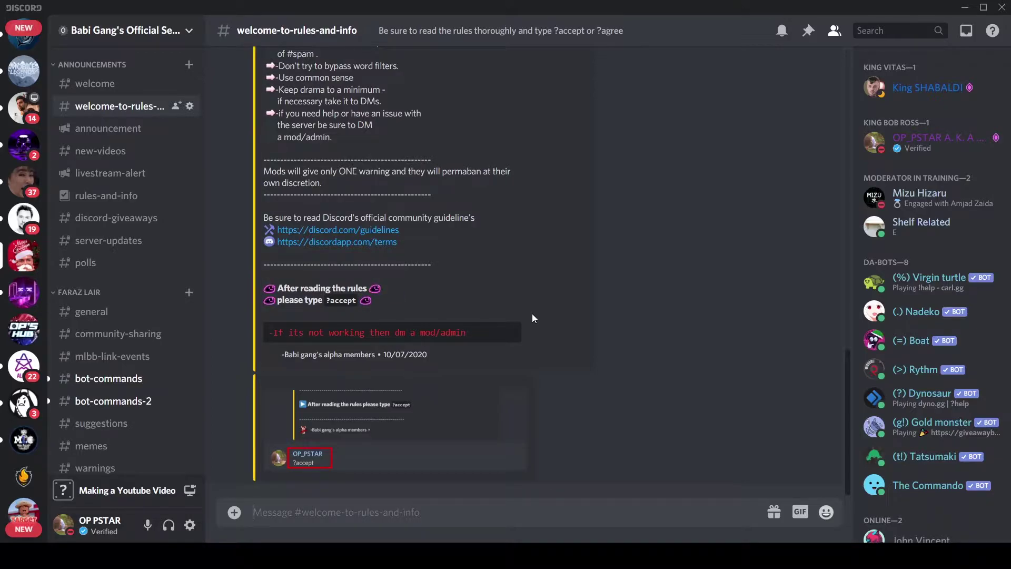
pyautogui.scroll(3, 532, 314)
pyautogui.scroll(4, 572, 225)
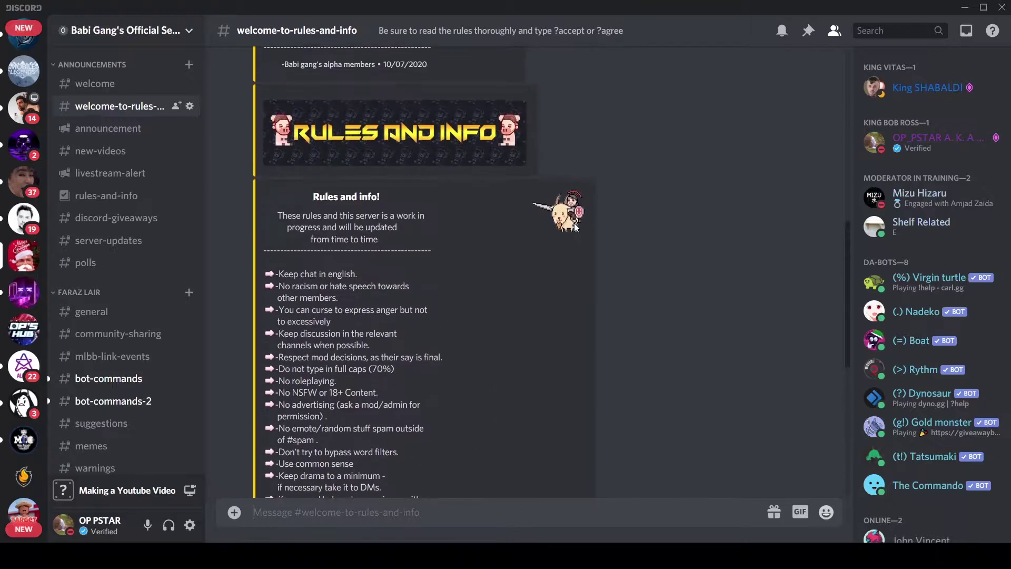
# - Go to the Membership Screening page in Server Settings
pyautogui.click(140, 30)
pyautogui.click(165, 117)
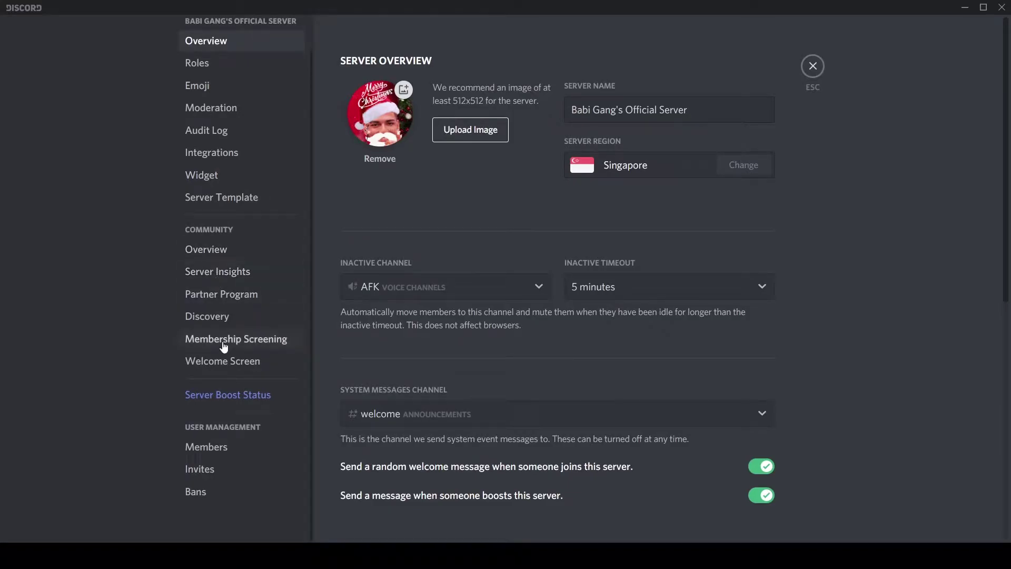
pyautogui.click(229, 362)
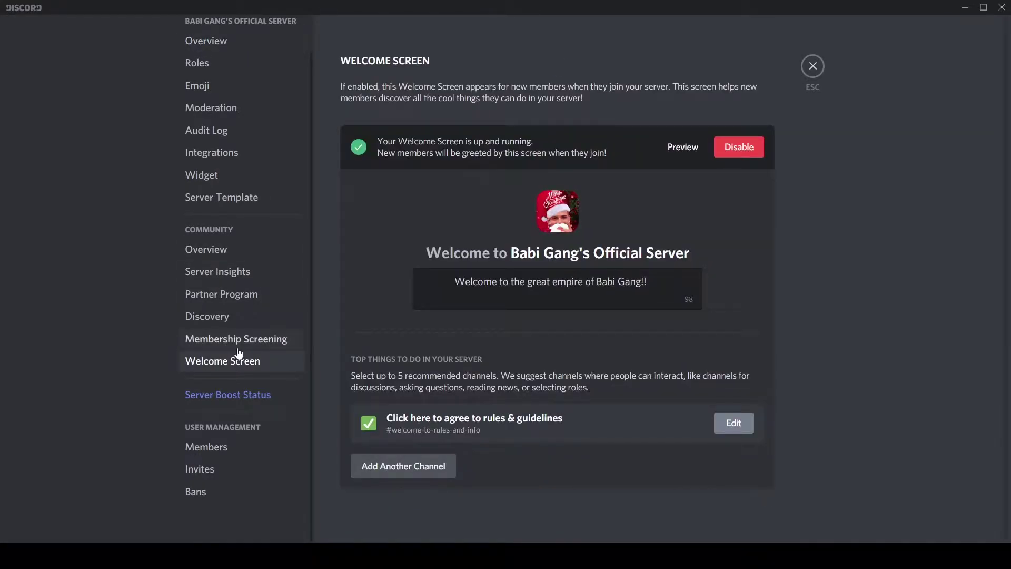
pyautogui.click(237, 341)
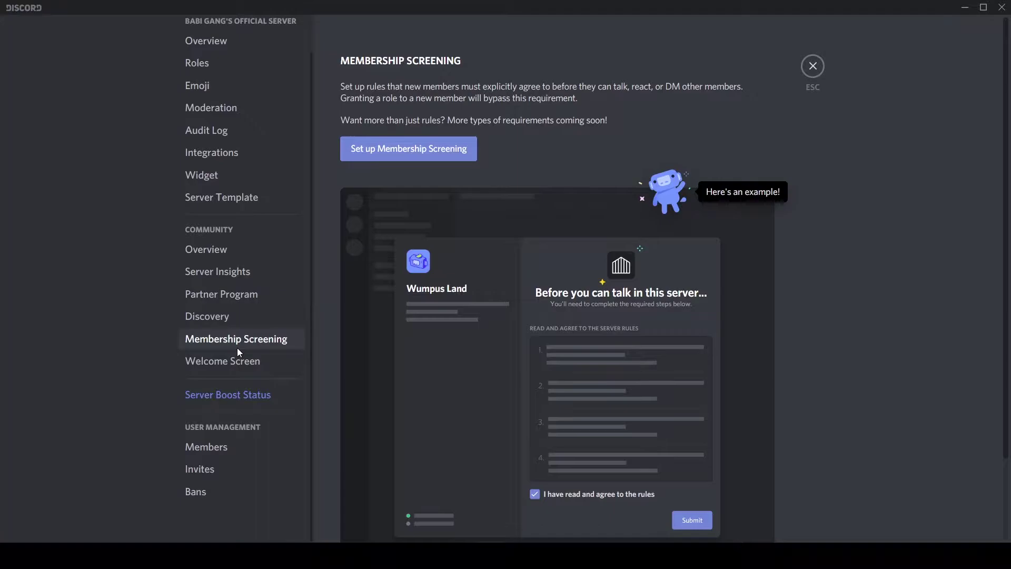
pyautogui.scroll(-2, 655, 348)
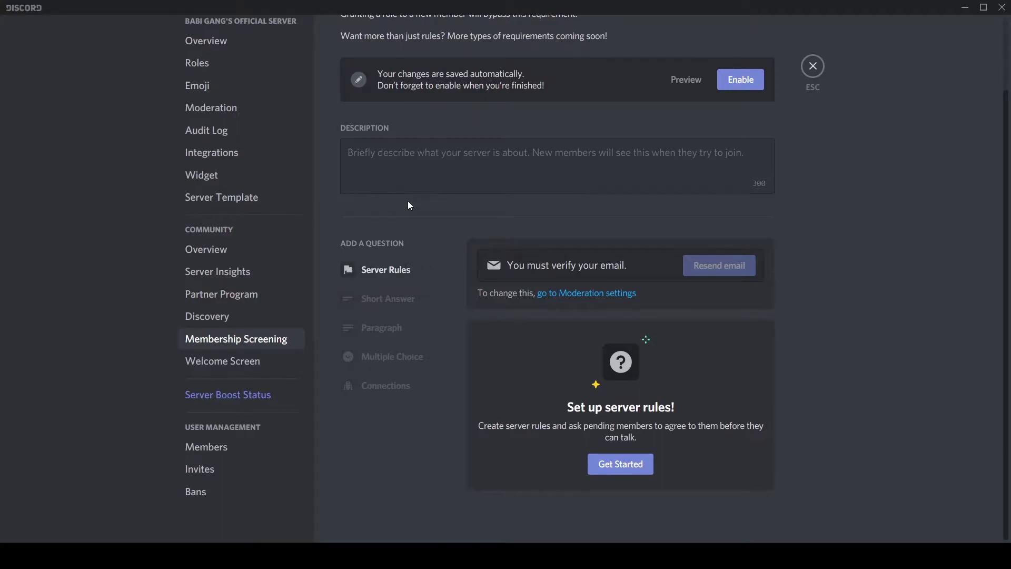
pyautogui.moveTo(560, 273)
pyautogui.scroll(3, 585, 170)
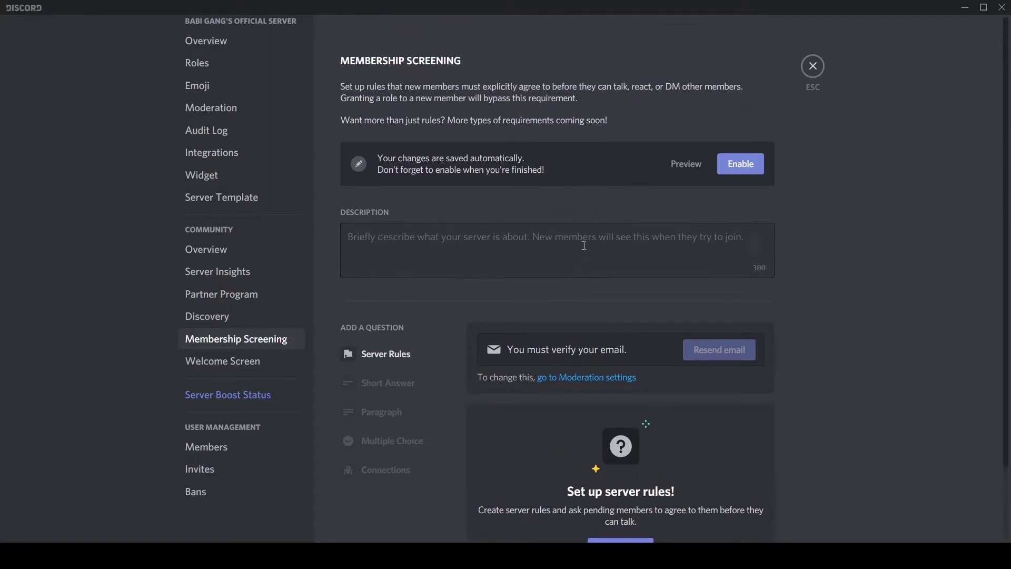
# - Write the server description in the Membership Screening form
pyautogui.click(586, 254)
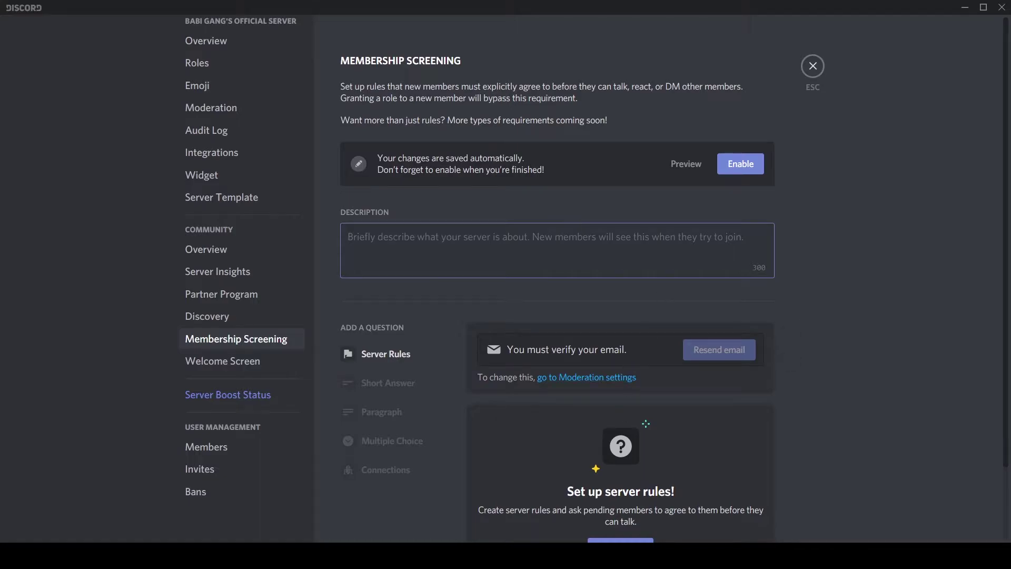
pyautogui.press('Tab')
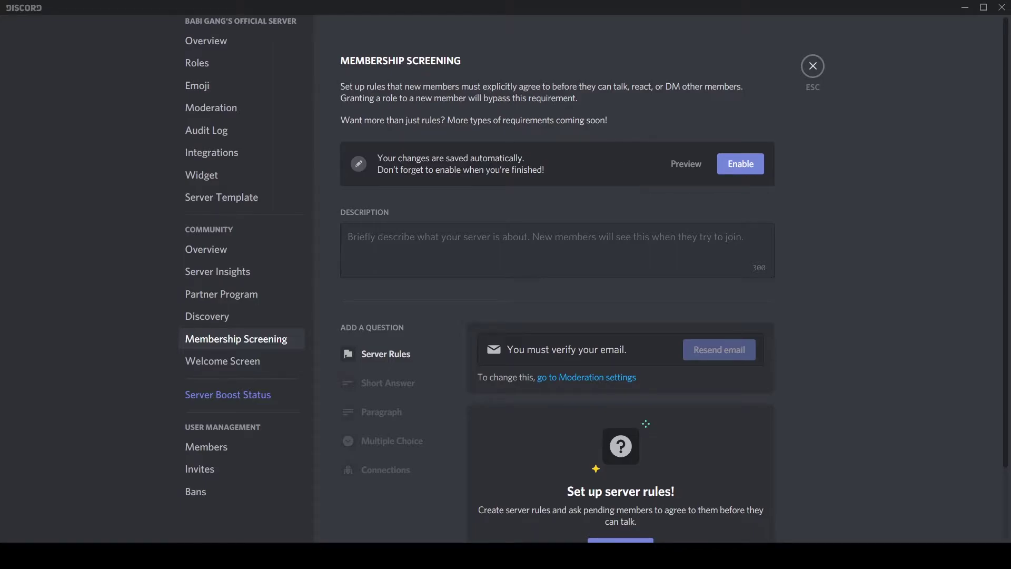
pyautogui.scroll(-2, 591, 371)
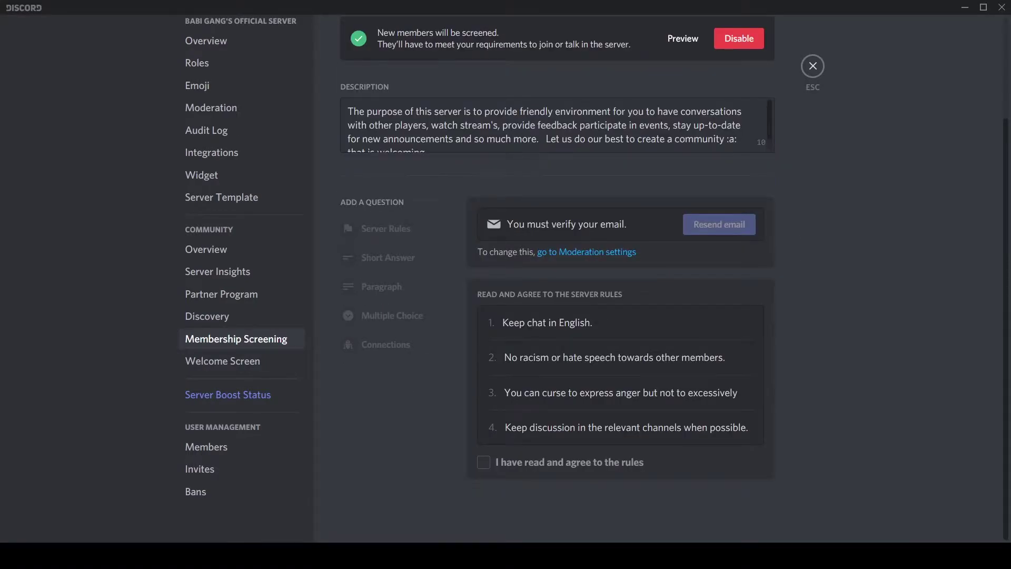
# - Add the example respect, no-spam and report-unsafe-things rules to the server rules list
pyautogui.moveTo(620, 371)
pyautogui.click(790, 289)
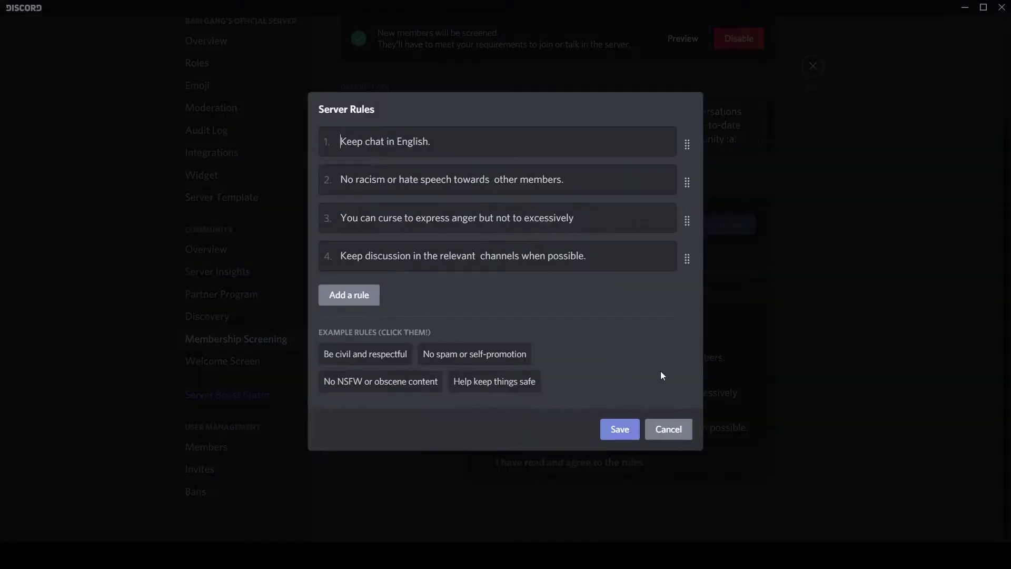
pyautogui.click(352, 354)
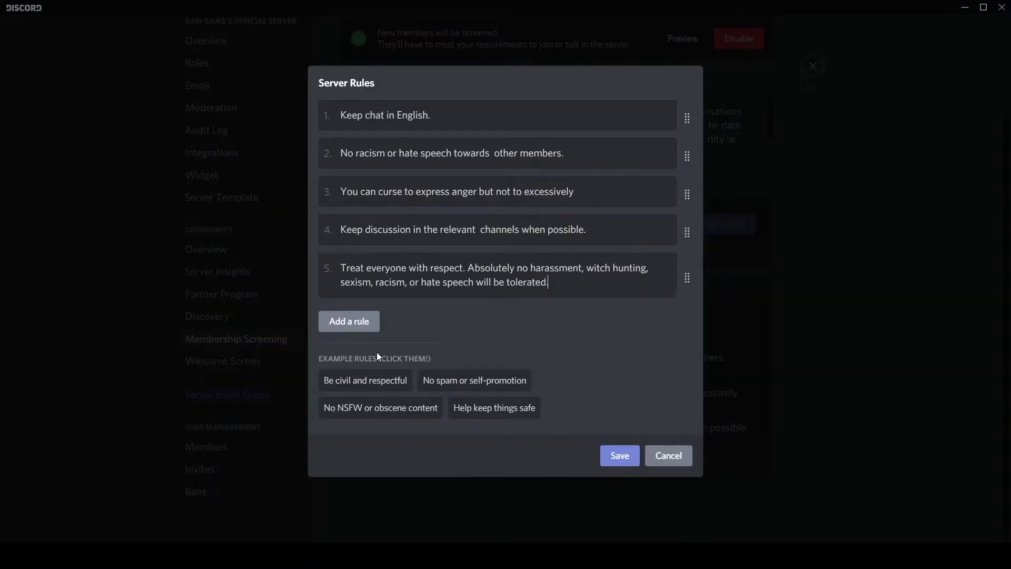
pyautogui.click(472, 380)
pyautogui.click(478, 442)
pyautogui.click(390, 471)
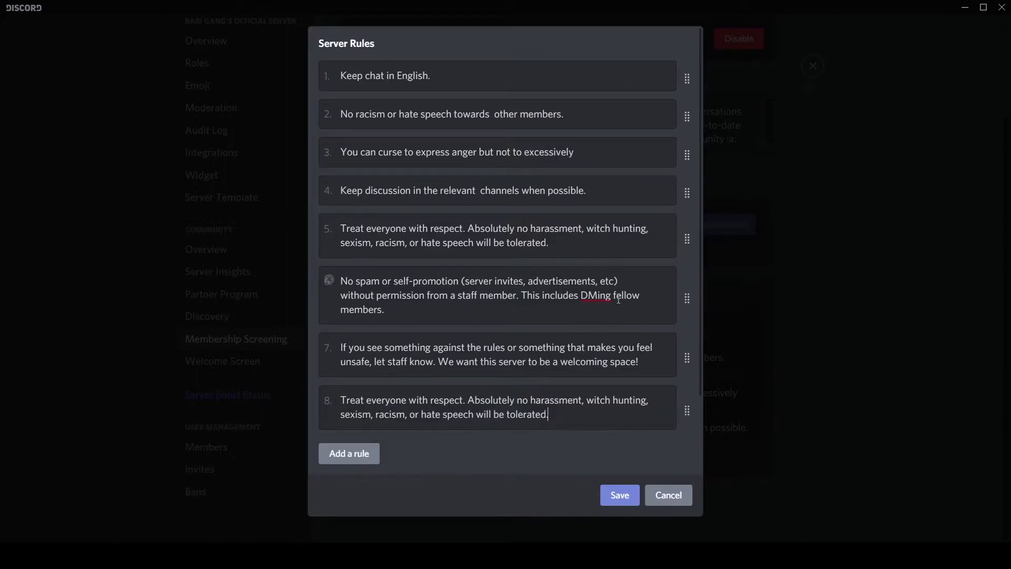
pyautogui.scroll(-2, 423, 382)
pyautogui.scroll(-2, 423, 381)
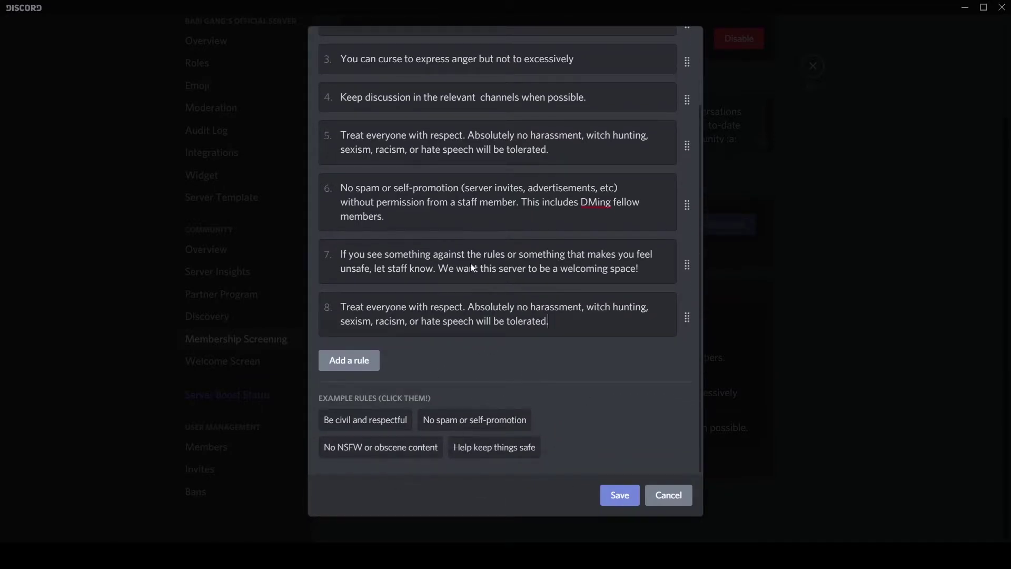
pyautogui.scroll(2, 470, 263)
pyautogui.scroll(2, 442, 198)
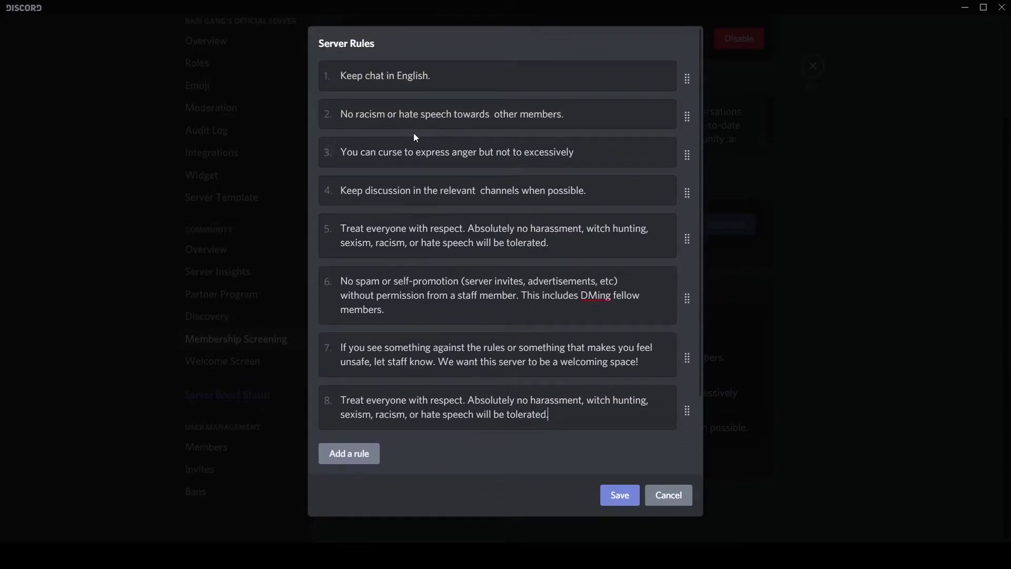
# - Delete the spam, reporting and duplicate respect rules, put No racism first, and save
pyautogui.click(329, 280)
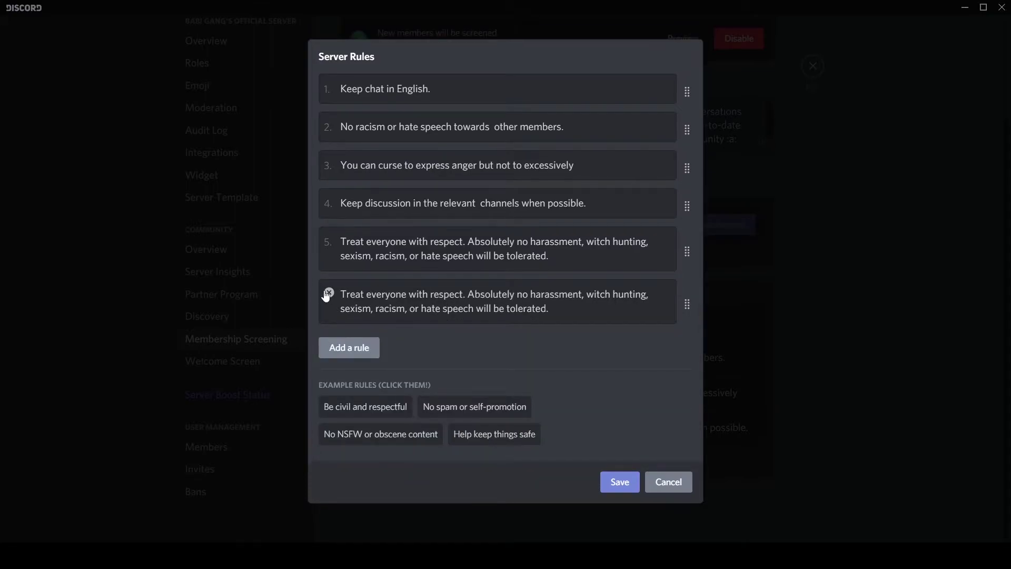
pyautogui.click(329, 294)
pyautogui.click(329, 273)
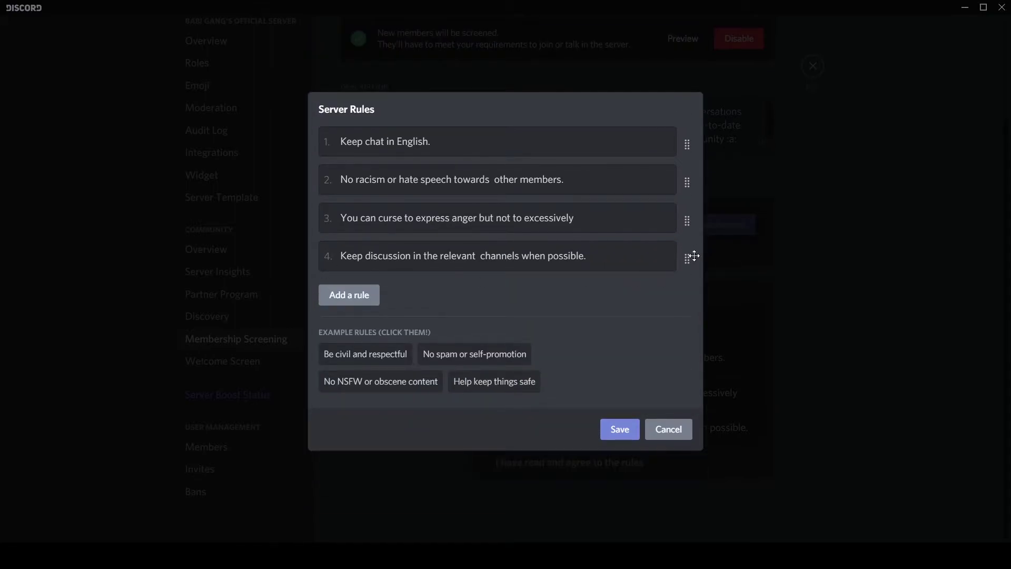
pyautogui.moveTo(687, 258); pyautogui.dragTo(686, 145)
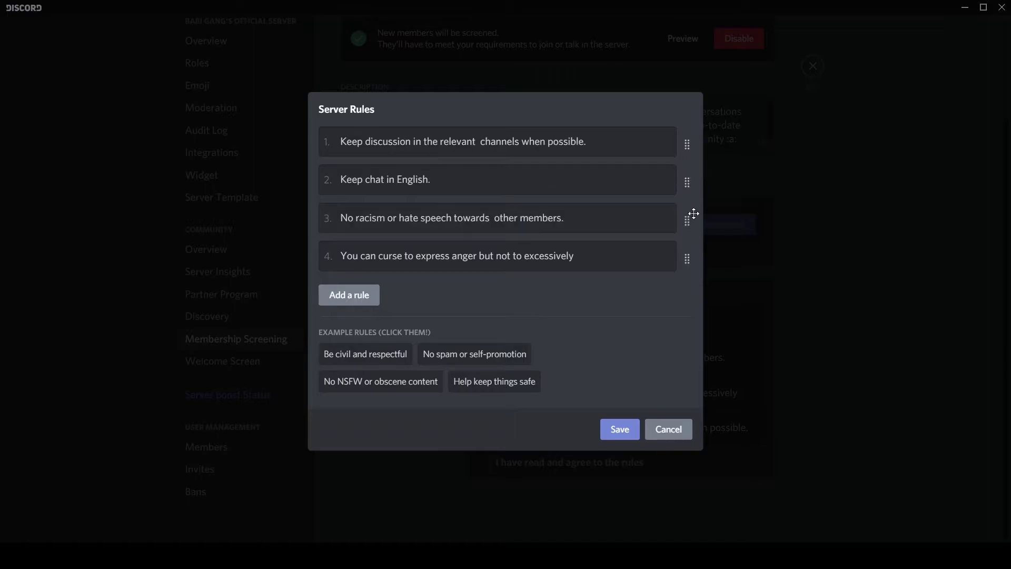
pyautogui.moveTo(689, 225); pyautogui.dragTo(686, 144)
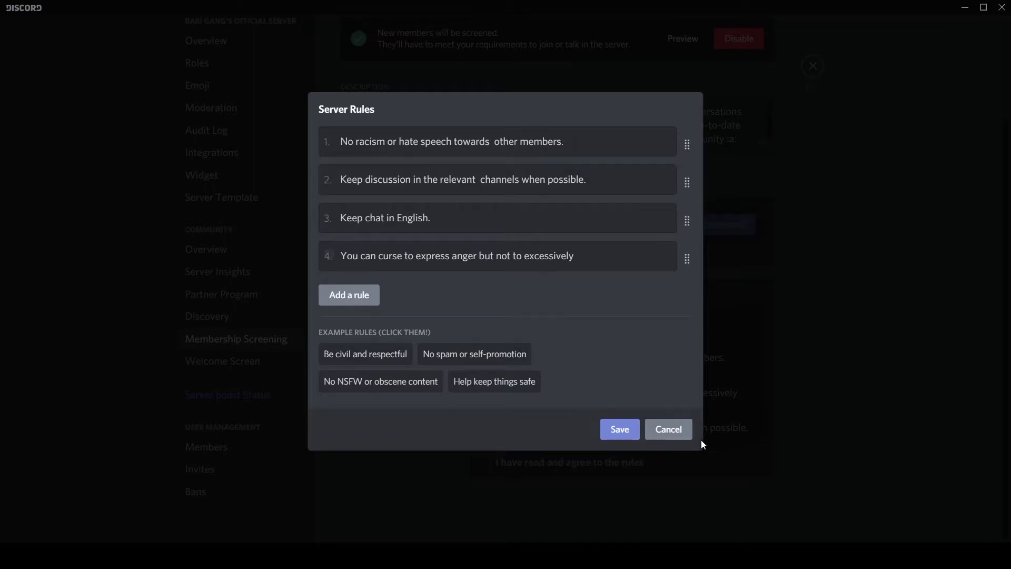
pyautogui.click(620, 429)
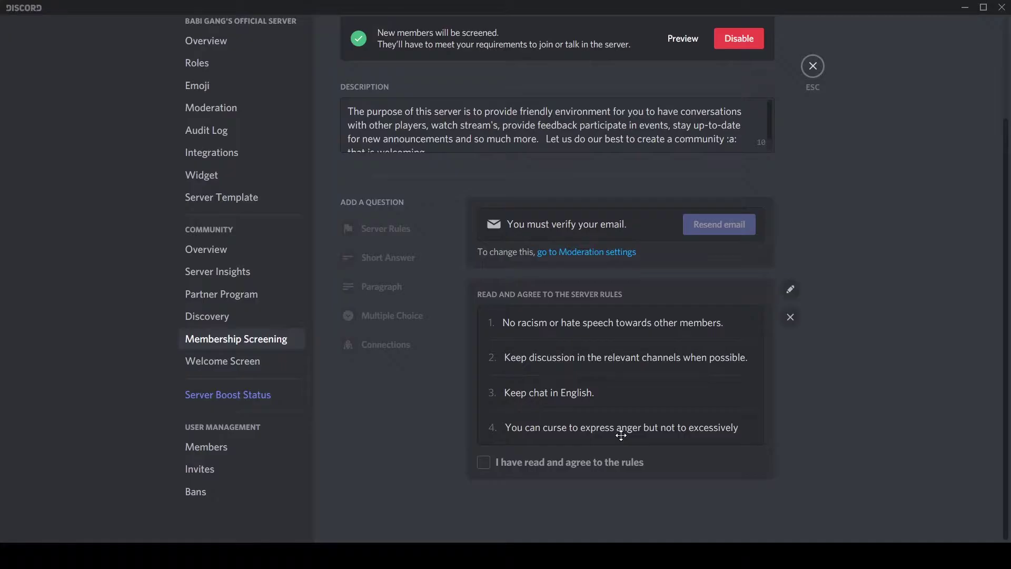
pyautogui.scroll(3, 777, 382)
pyautogui.scroll(-3, 887, 352)
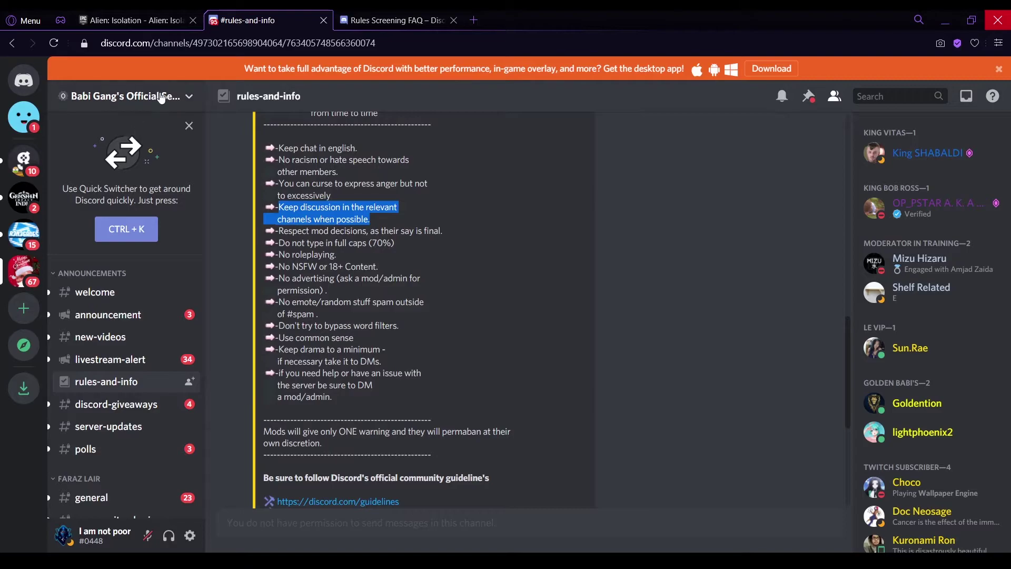
# - Leave Babi Gang's Official Server and confirm leaving
pyautogui.click(160, 99)
pyautogui.click(166, 100)
pyautogui.click(110, 263)
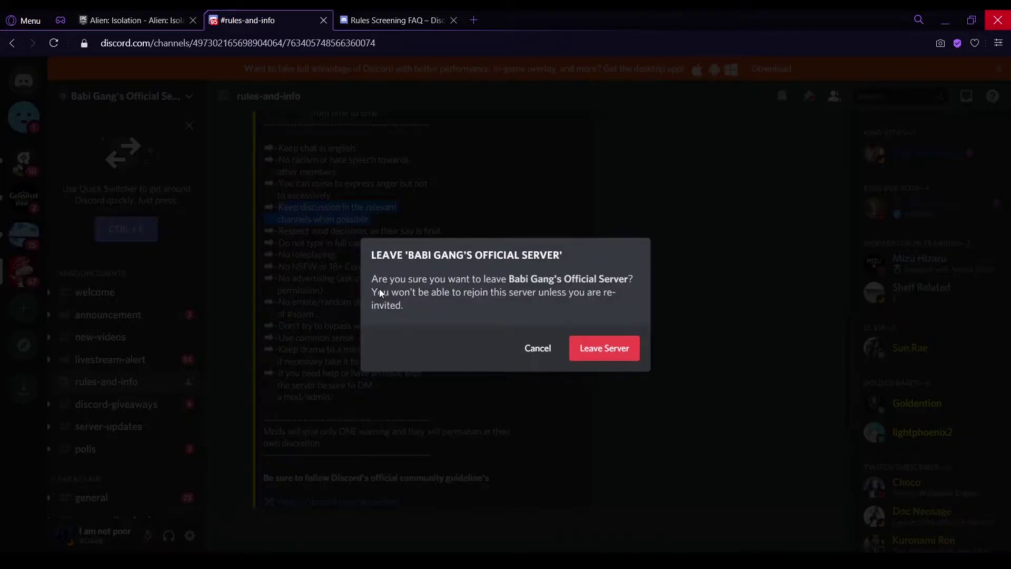
pyautogui.click(605, 348)
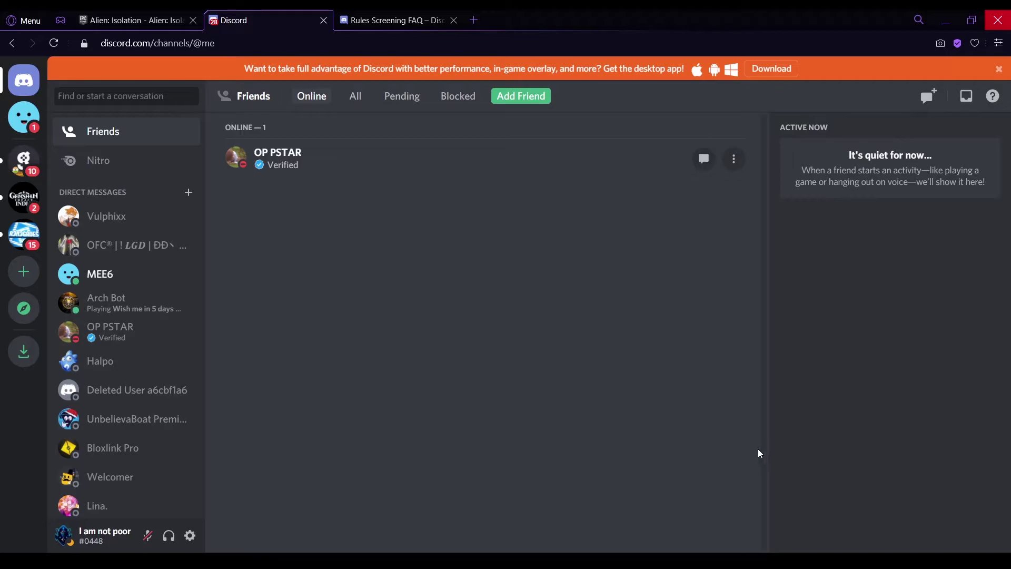
# - Rejoin Babi Gang's Official Server using its invite link
pyautogui.click(24, 273)
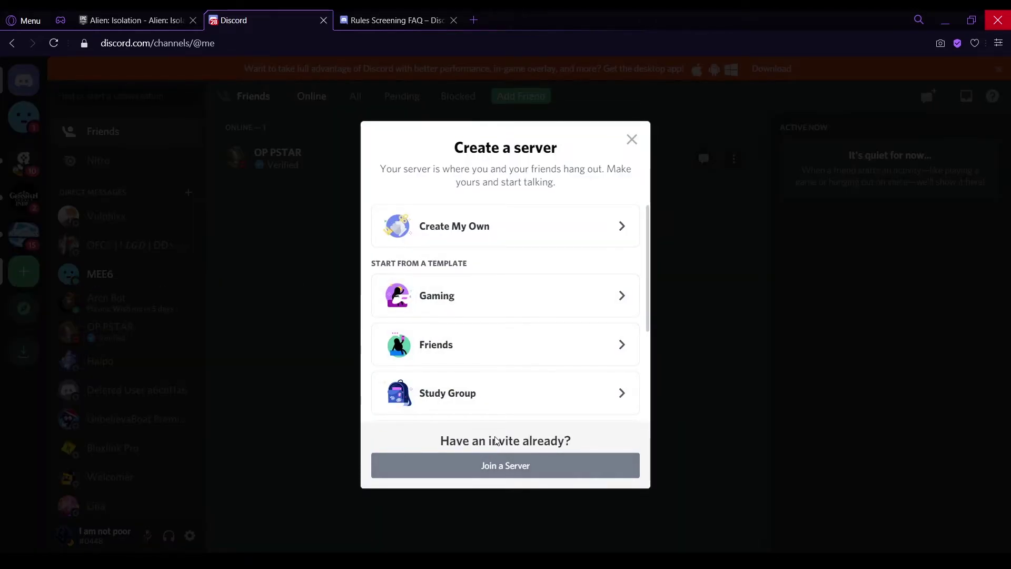
pyautogui.click(498, 474)
pyautogui.write('https://discord.gg/s5Svf2M')
pyautogui.click(604, 389)
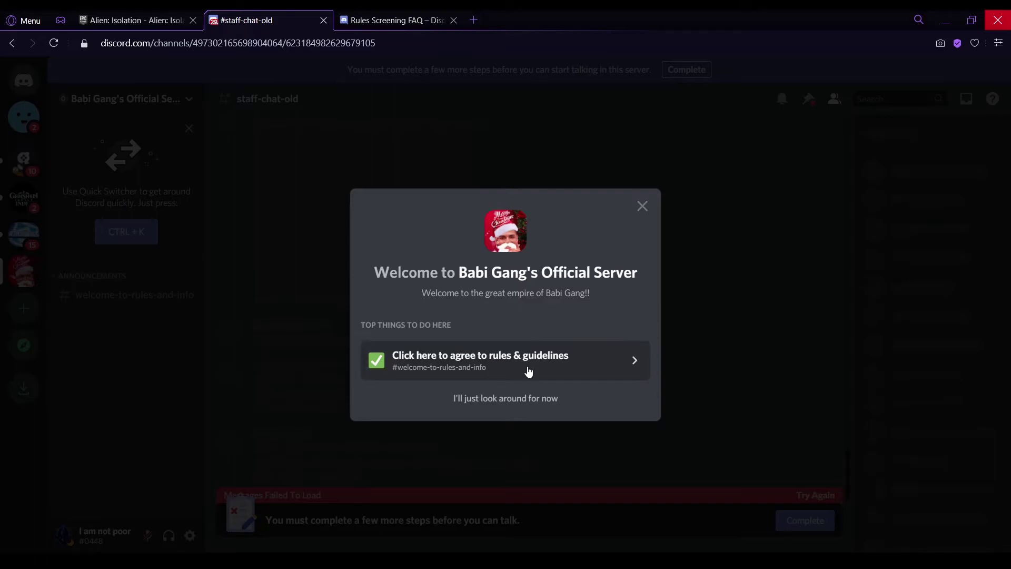
# - Complete membership screening in #welcome-to-rules-and-info by agreeing to and submitting the rules
pyautogui.click(528, 369)
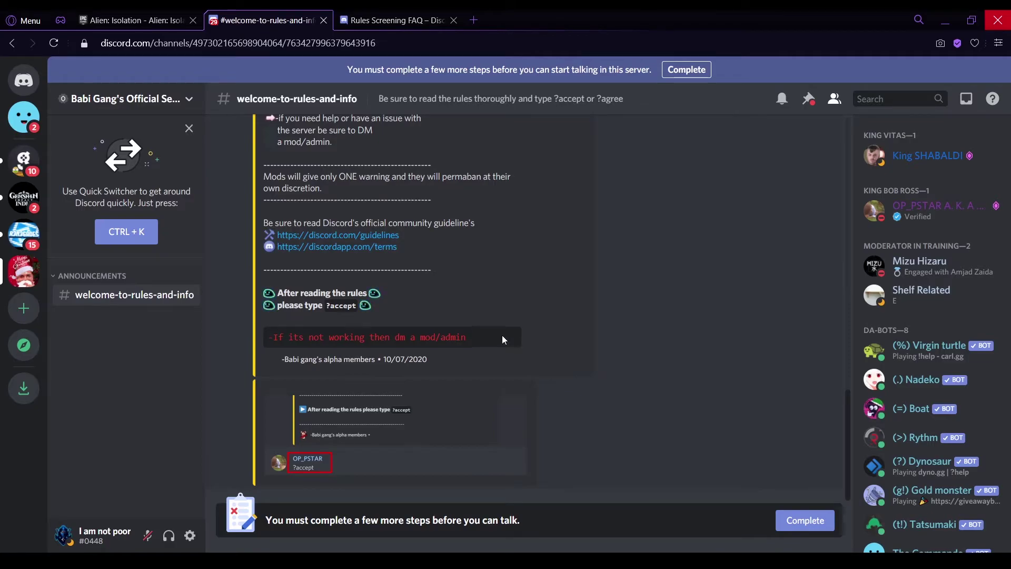
pyautogui.click(686, 70)
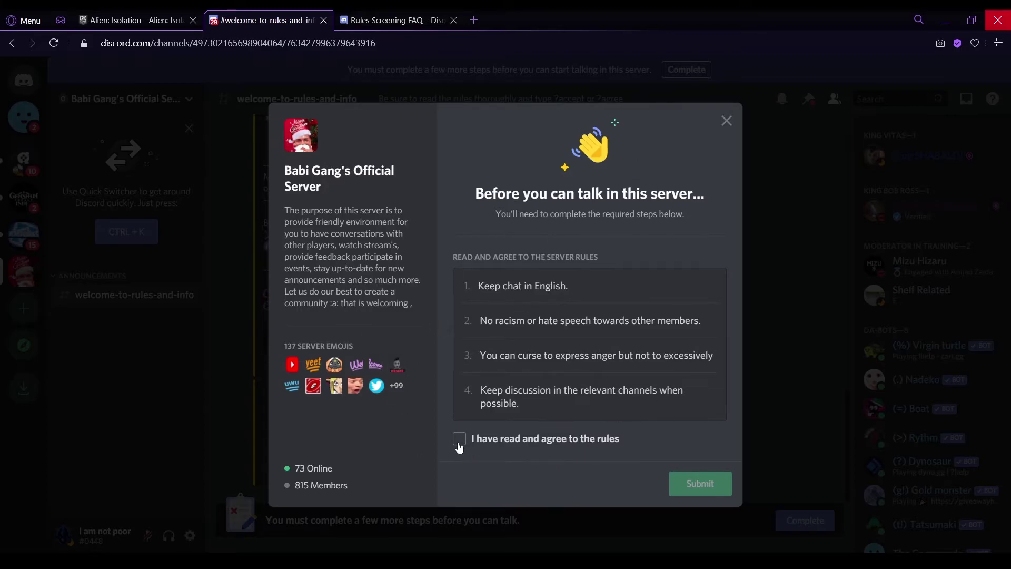
pyautogui.click(458, 438)
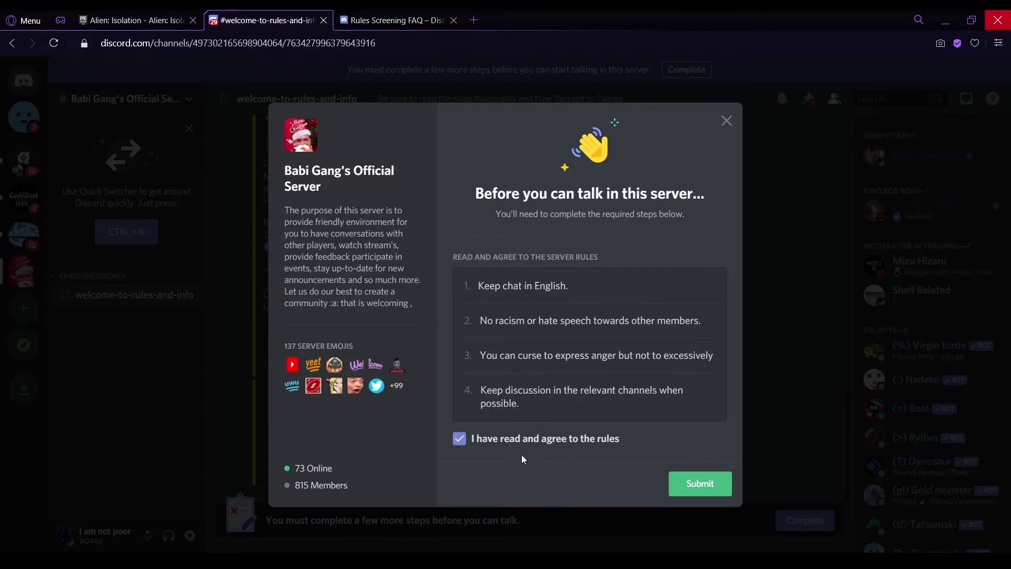
pyautogui.click(699, 488)
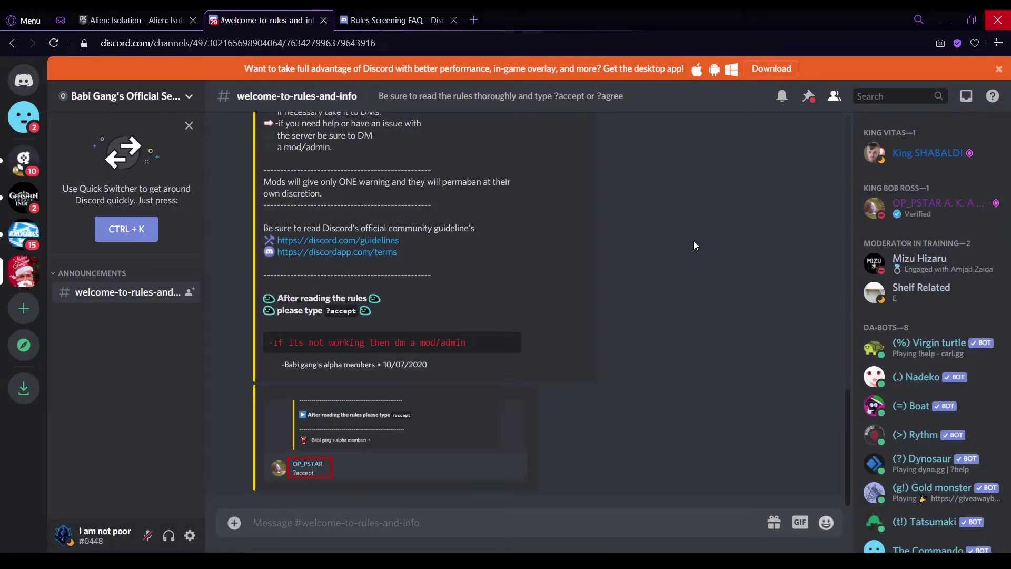
pyautogui.scroll(3, 520, 299)
pyautogui.scroll(10, 517, 296)
pyautogui.scroll(-4, 518, 296)
pyautogui.scroll(-4, 520, 299)
pyautogui.scroll(-5, 520, 299)
pyautogui.scroll(-4, 521, 303)
pyautogui.scroll(-3, 522, 305)
pyautogui.scroll(-2, 521, 305)
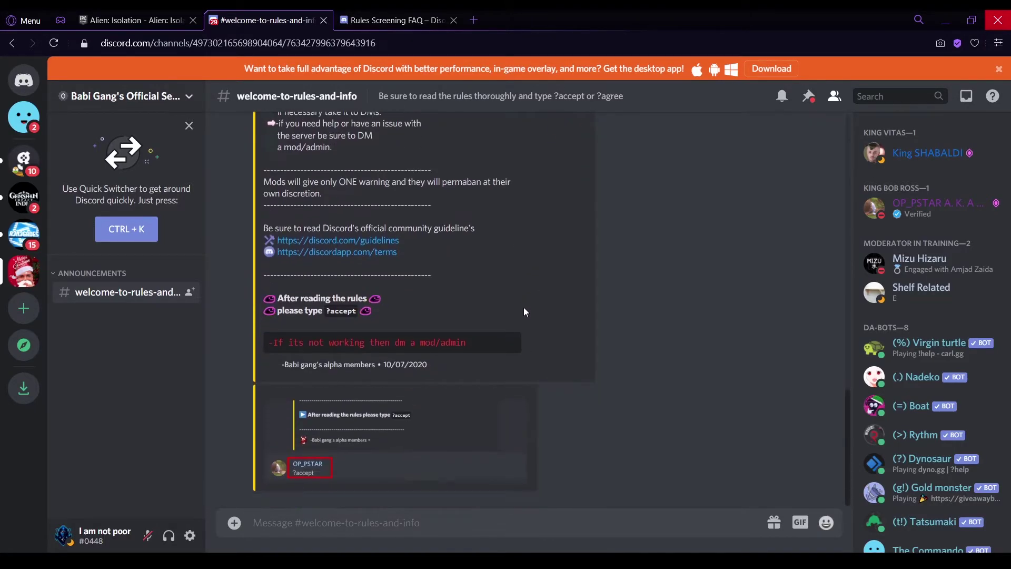